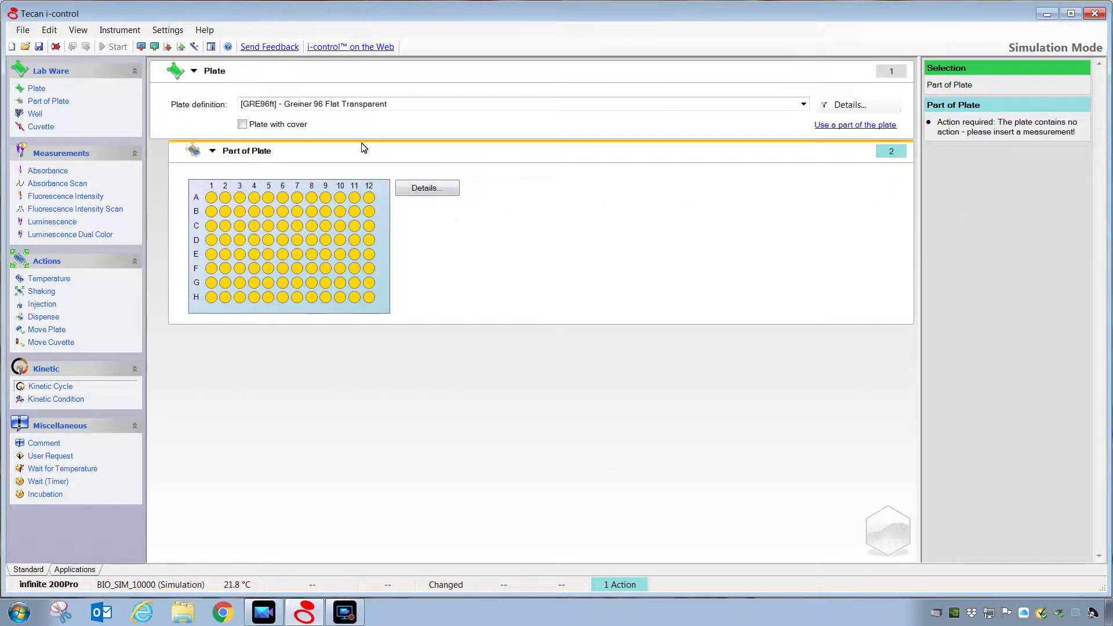
Keep the GRE96ft plate, select wells A1:H12, and collapse the Part of Plate and Plate steps.
click(323, 108)
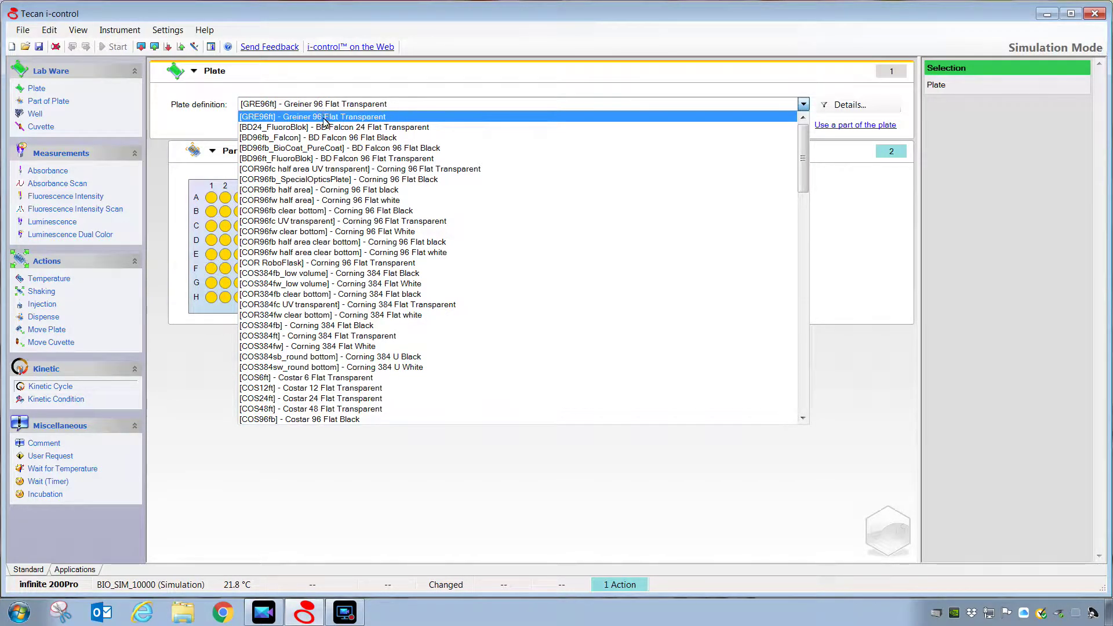
click(324, 118)
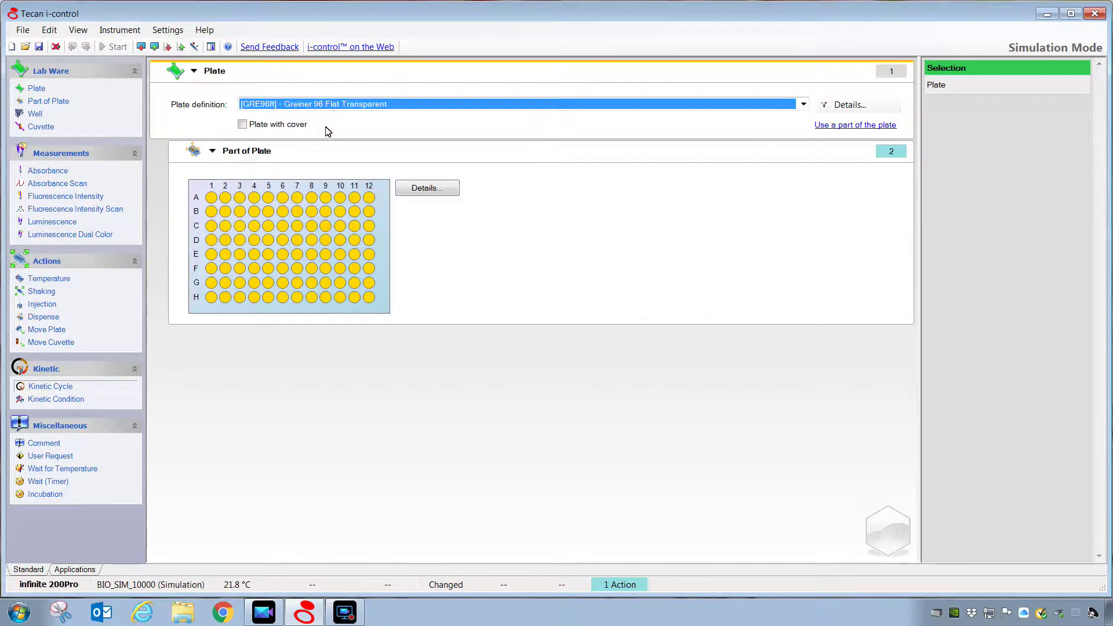
drag(211, 197, 376, 301)
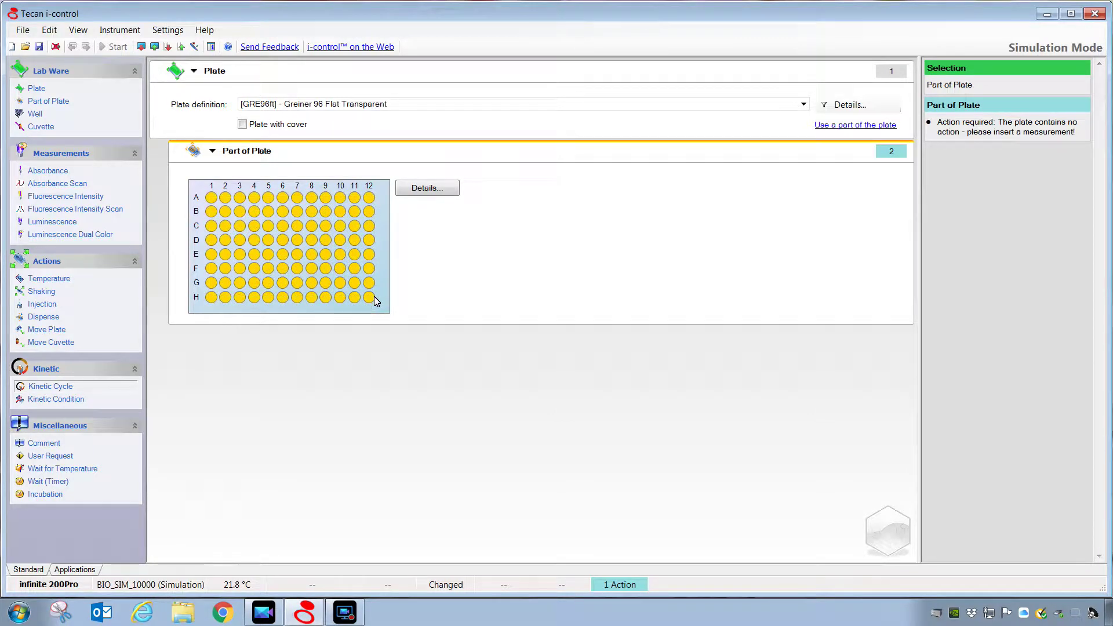
click(212, 151)
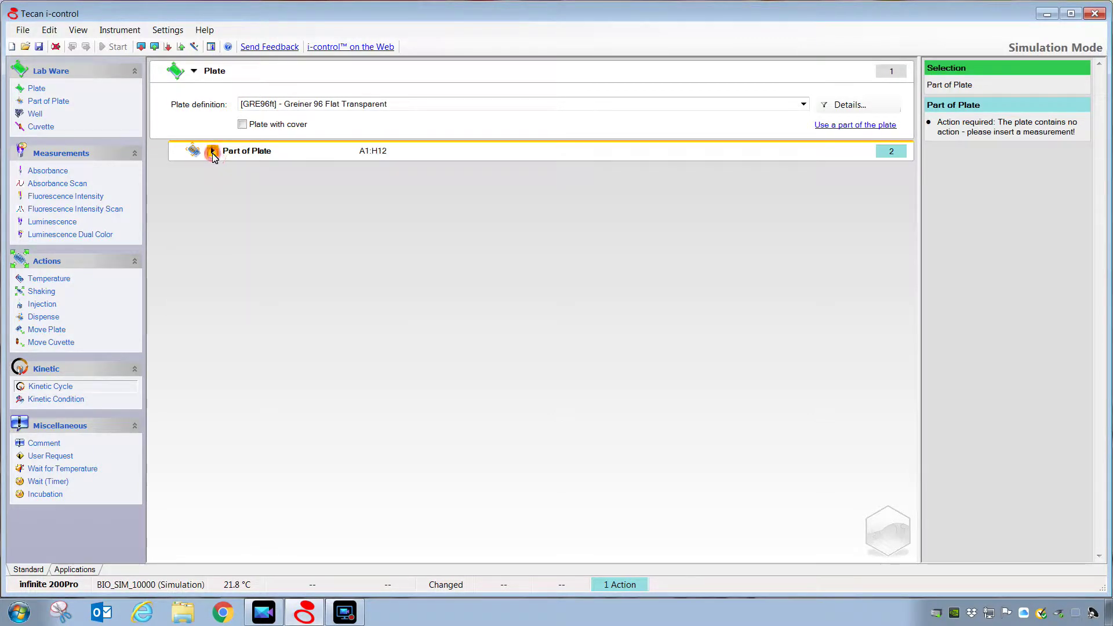
click(195, 70)
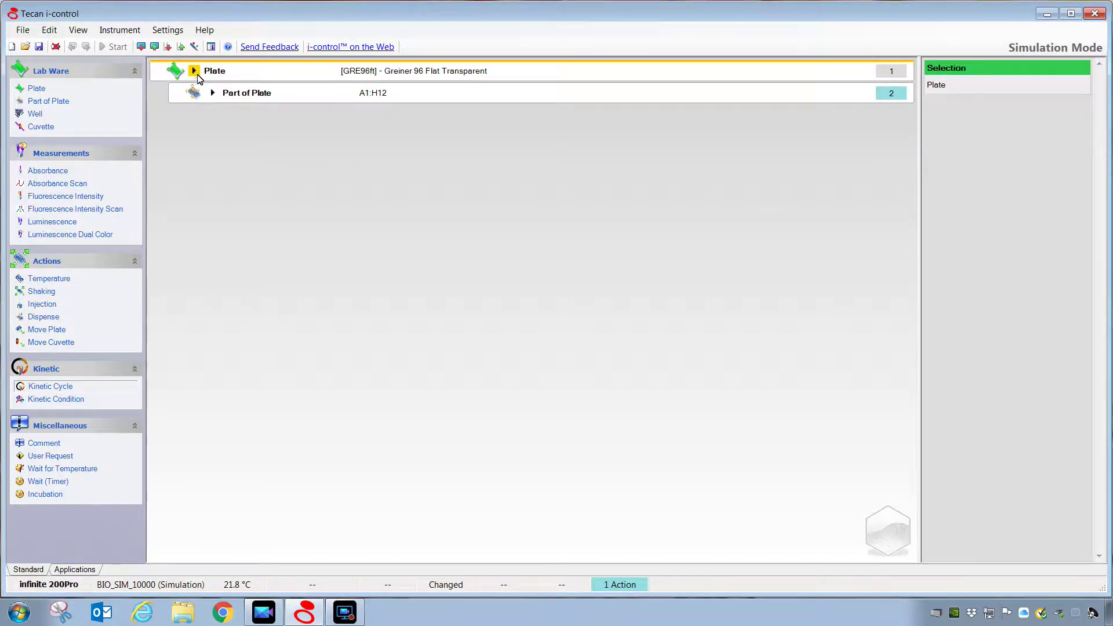
Add a Kinetic Cycle step set to 12 cycles with a 00:01:00 kinetic interval.
drag(88, 387, 357, 208)
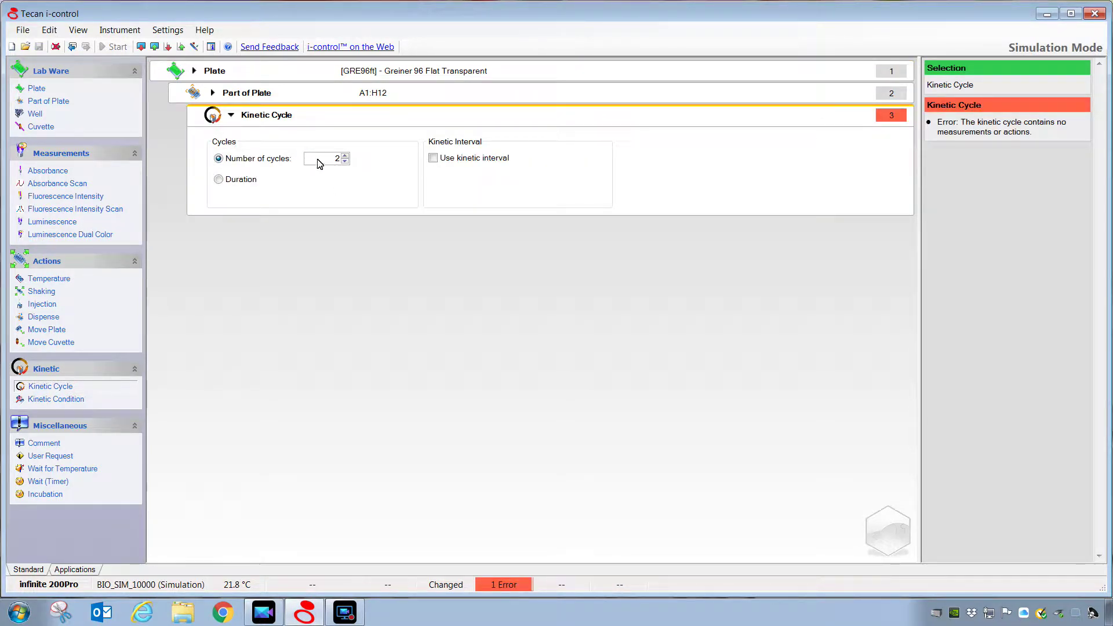
click(247, 182)
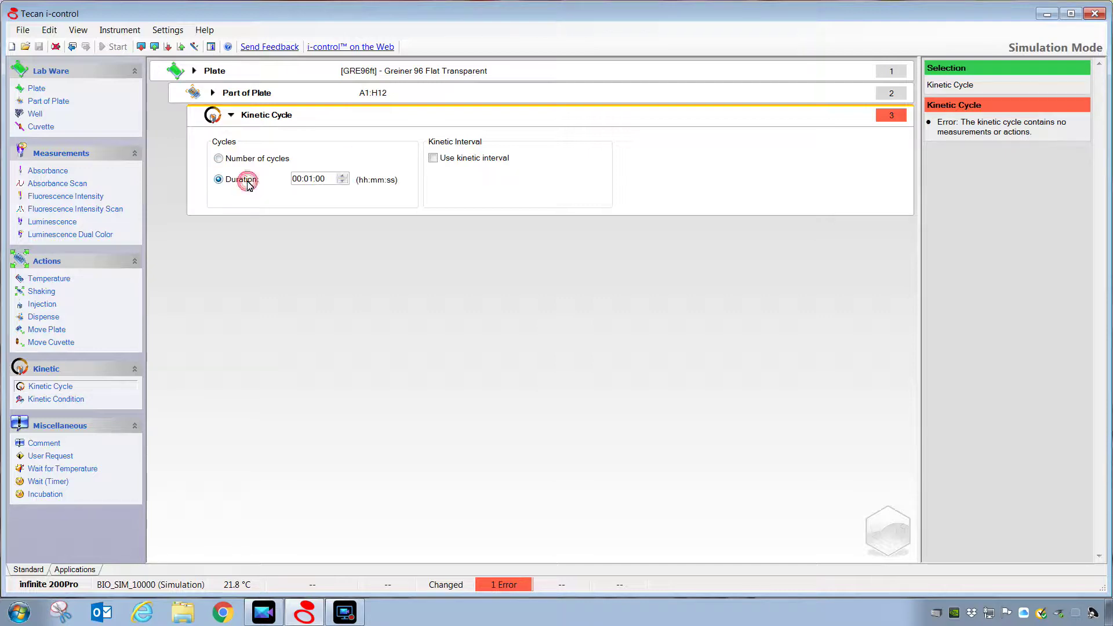
click(248, 159)
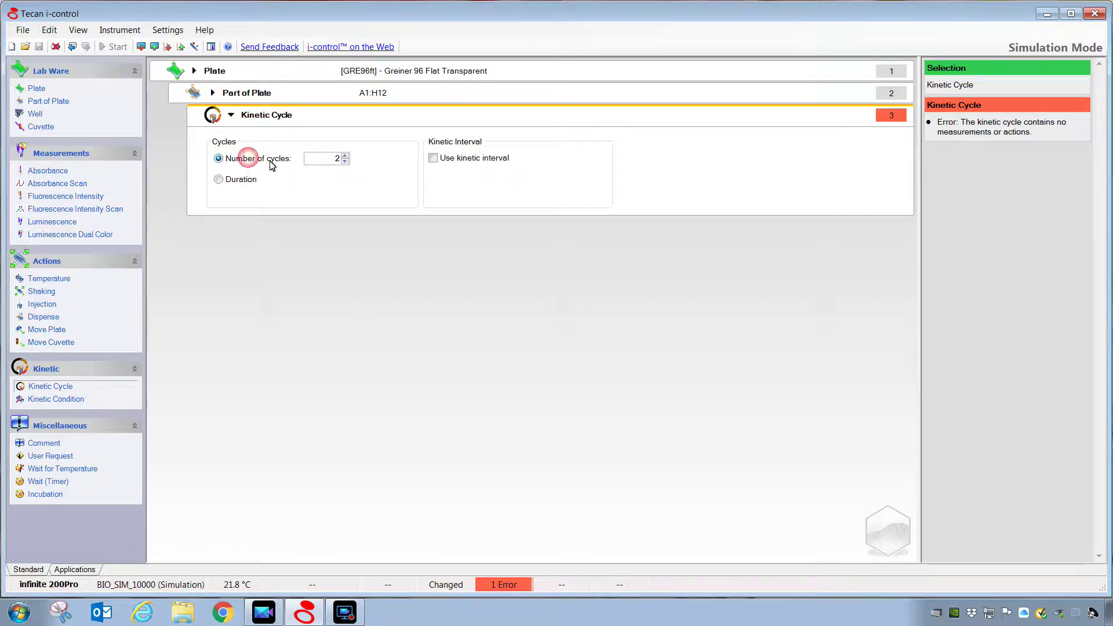
double_click(325, 160)
text(12)
click(431, 165)
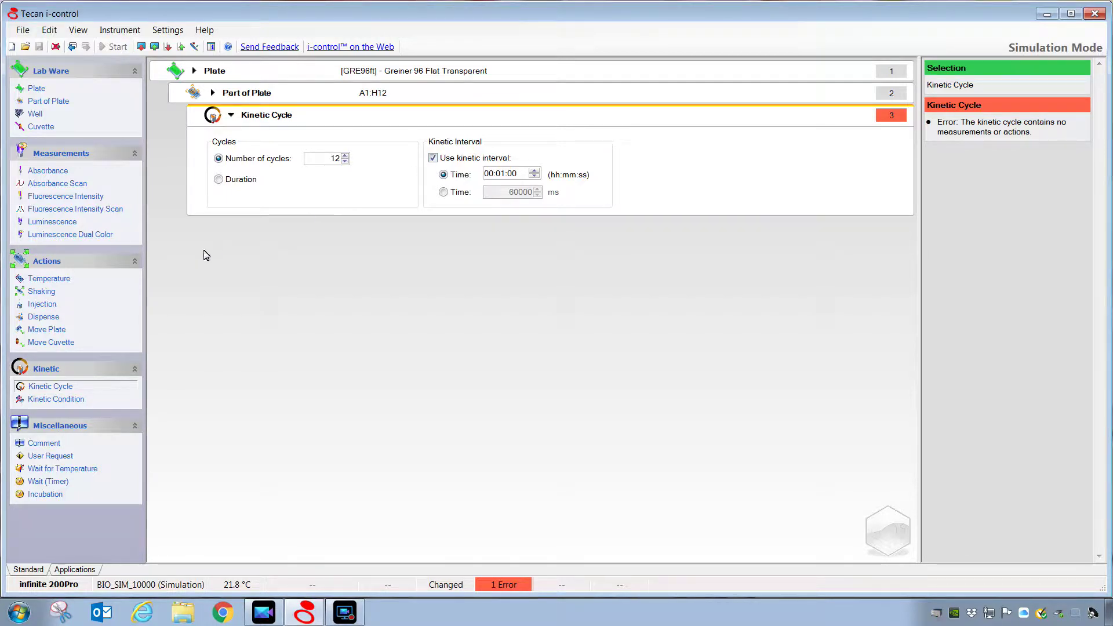
Add Shaking and Absorbance steps to the cycle, with shaking at 5 sec and 3 mm amplitude.
drag(52, 291, 238, 242)
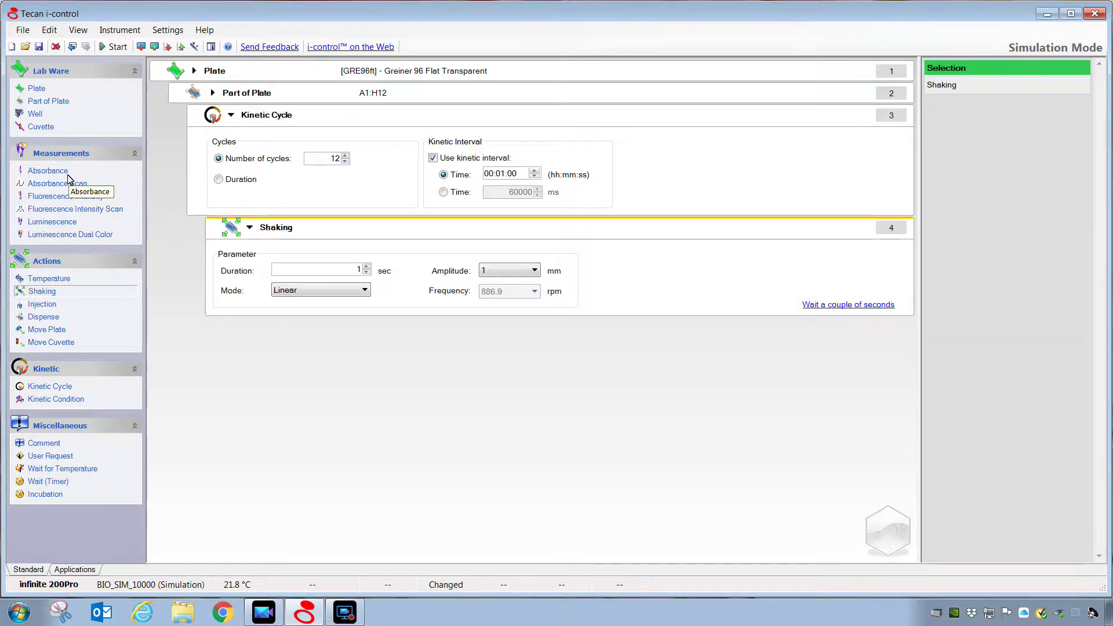
drag(58, 170, 277, 343)
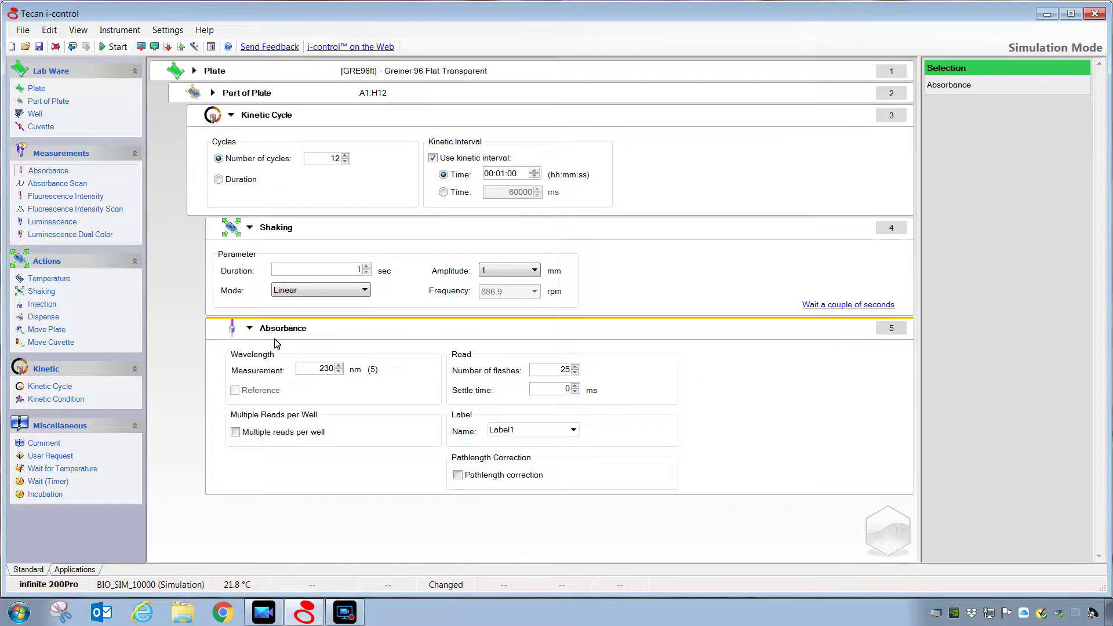
click(342, 270)
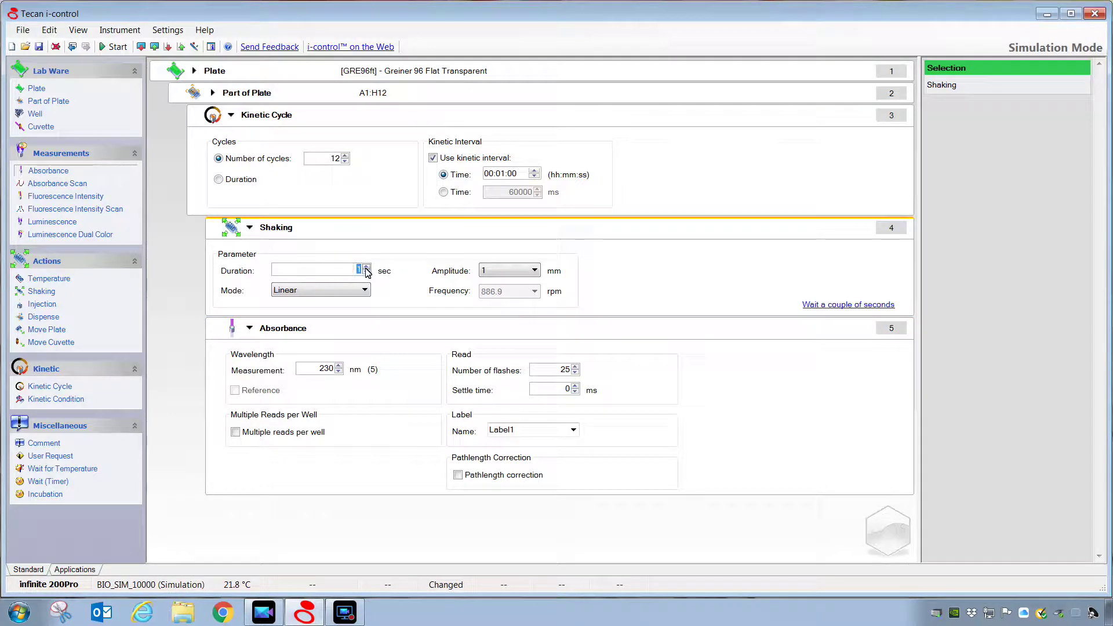
click(489, 271)
click(496, 322)
Set the Absorbance read to 450 nm with 3 flashes.
click(314, 369)
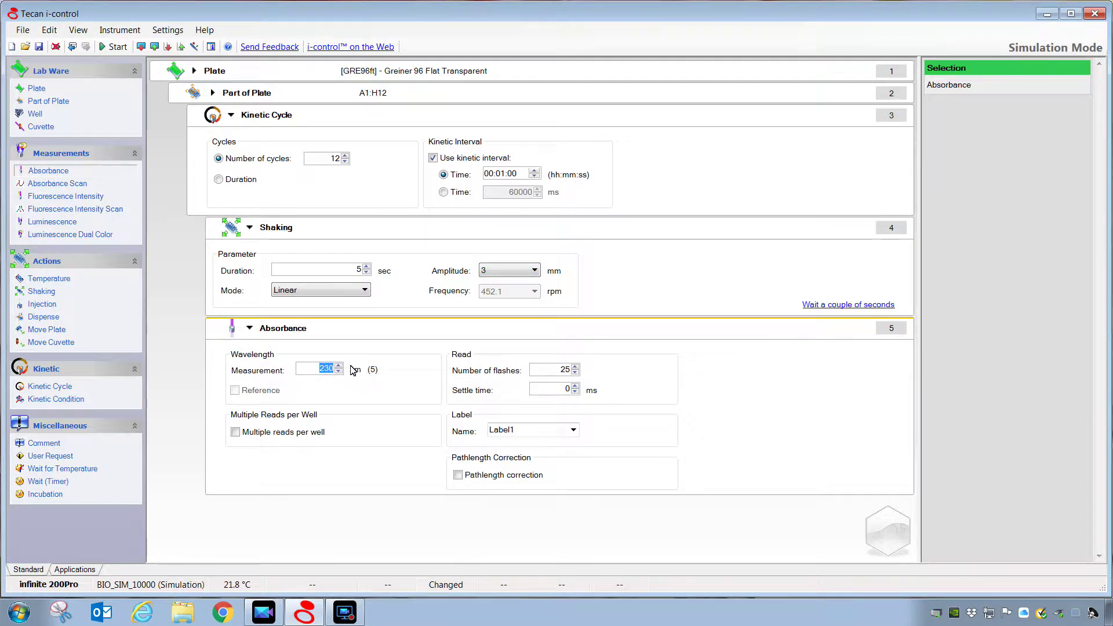
text(450)
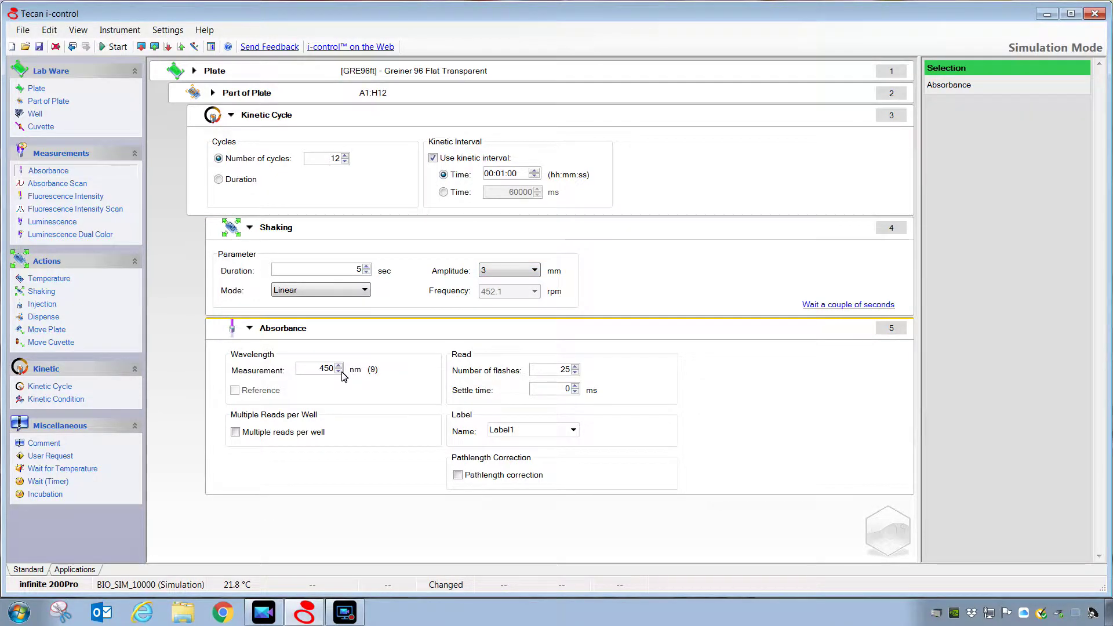
click(562, 370)
text(3)
click(433, 158)
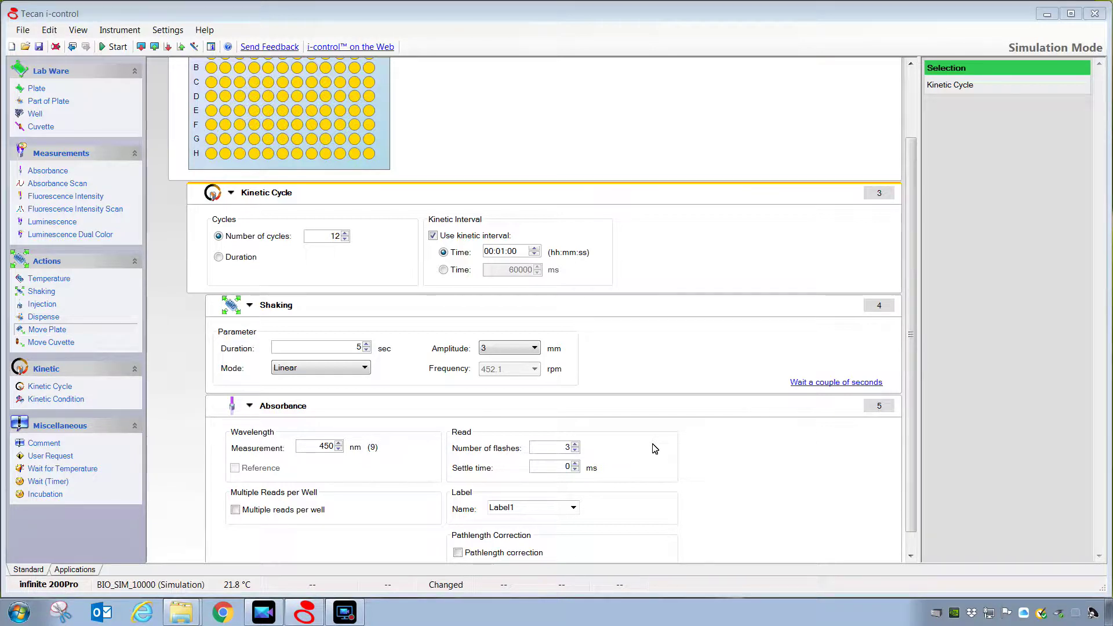
click(515, 253)
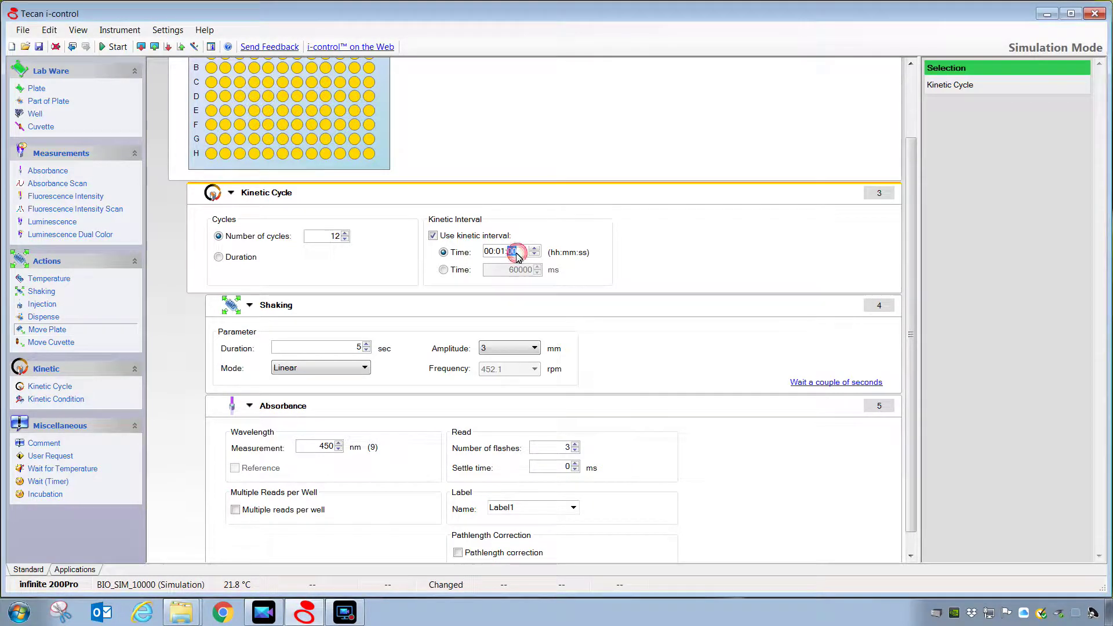
text(20)
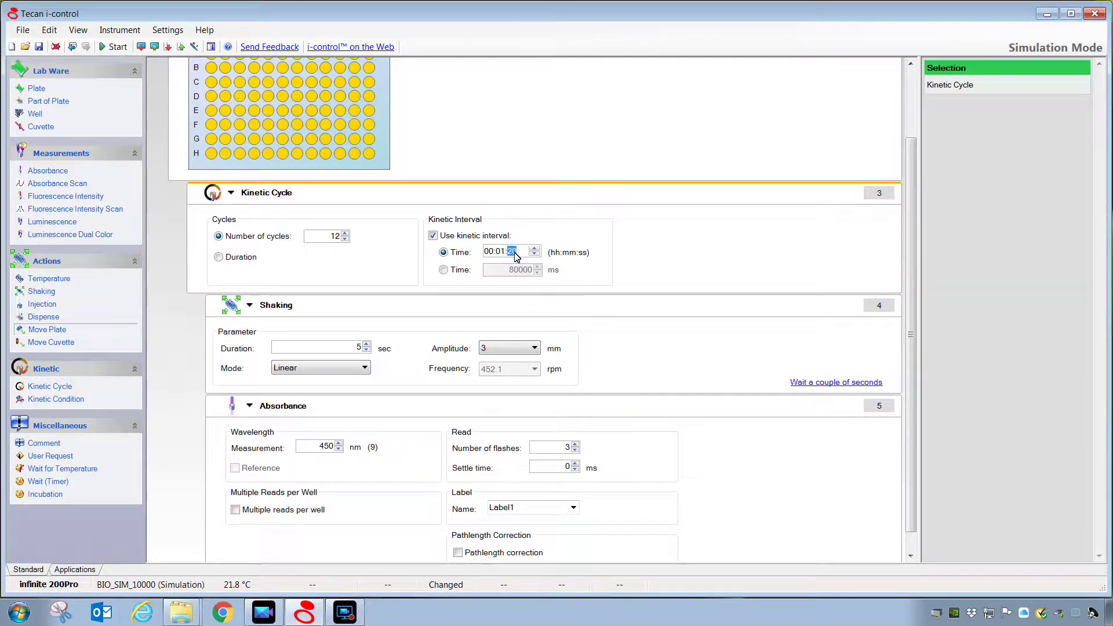
key(Left)
text(00)
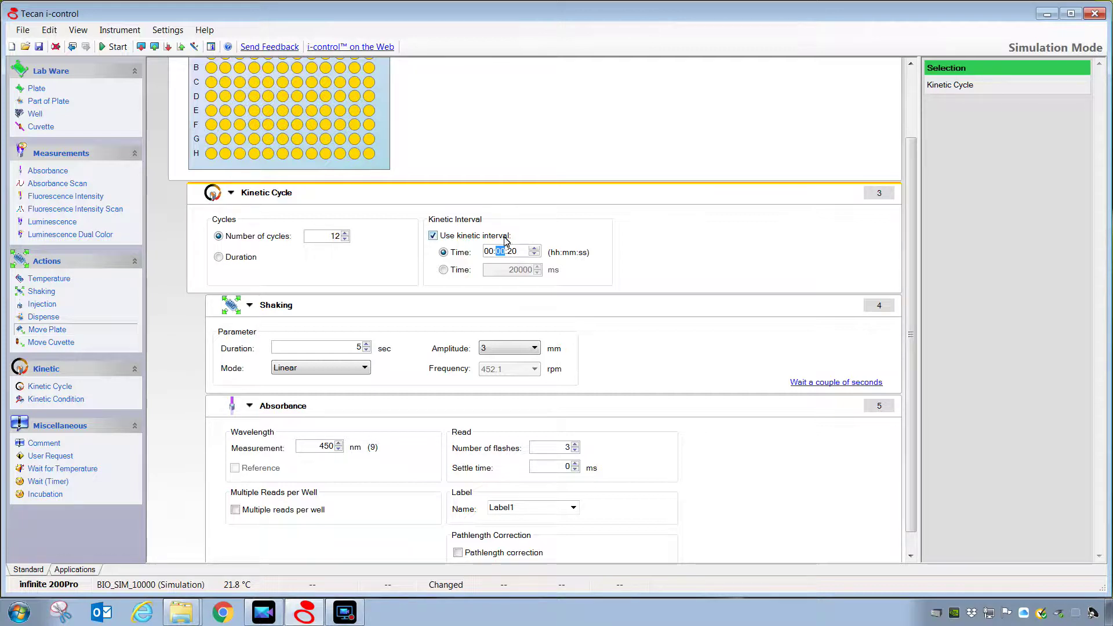
scroll(447, 165, up, 2)
drag(211, 122, 255, 126)
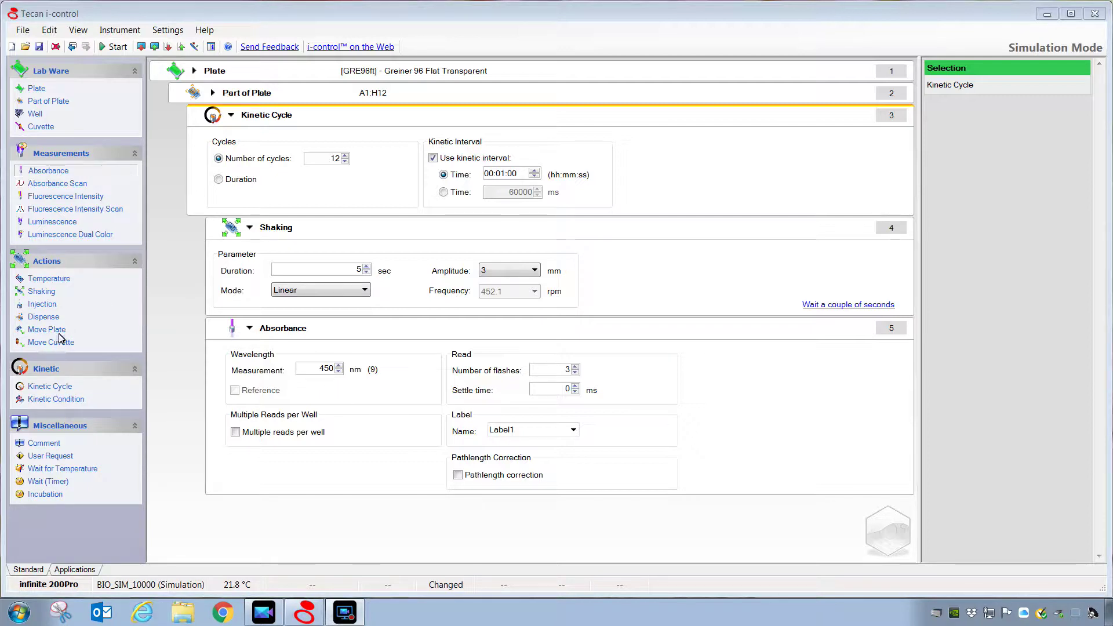
Release the extra 230 nm Absorbance strip from the kinetic loop and delete it.
drag(63, 173, 290, 484)
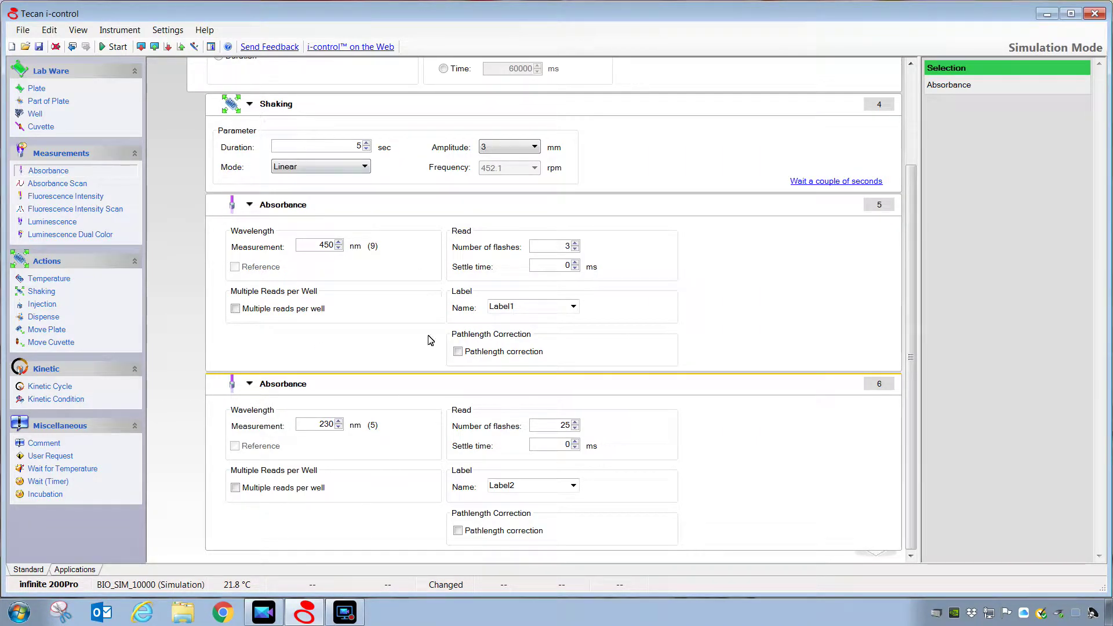
right_click(419, 390)
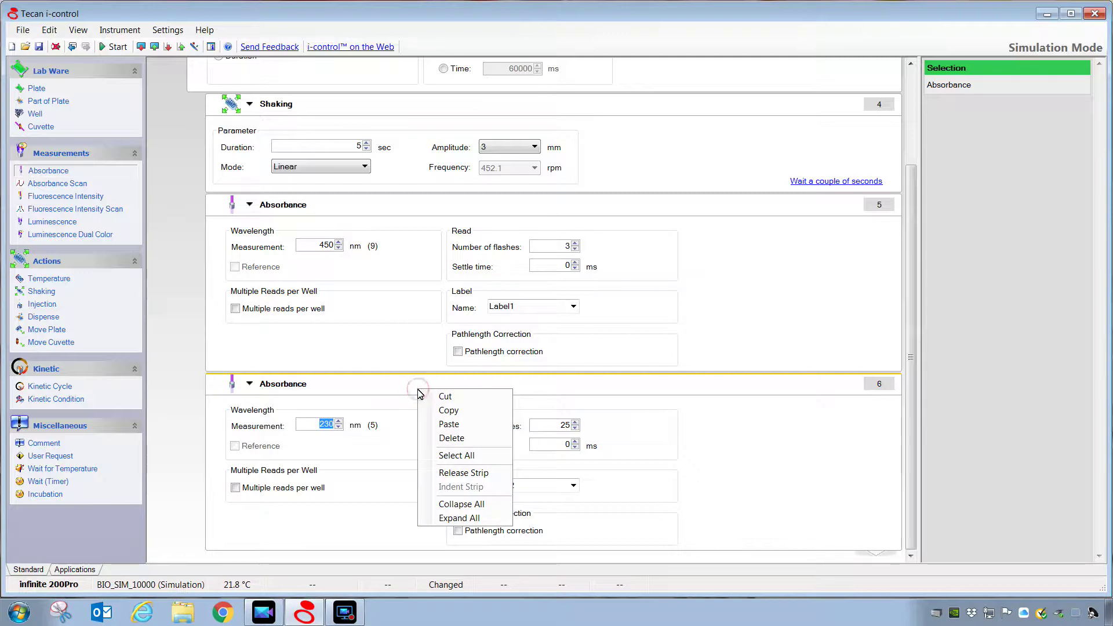
click(459, 474)
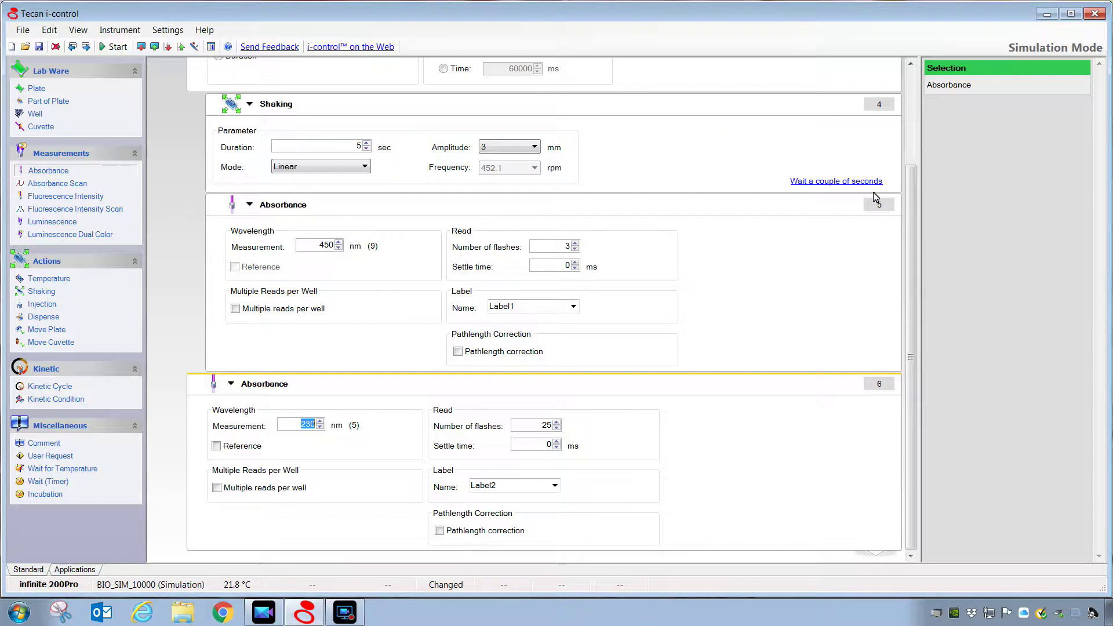
drag(909, 216, 889, 166)
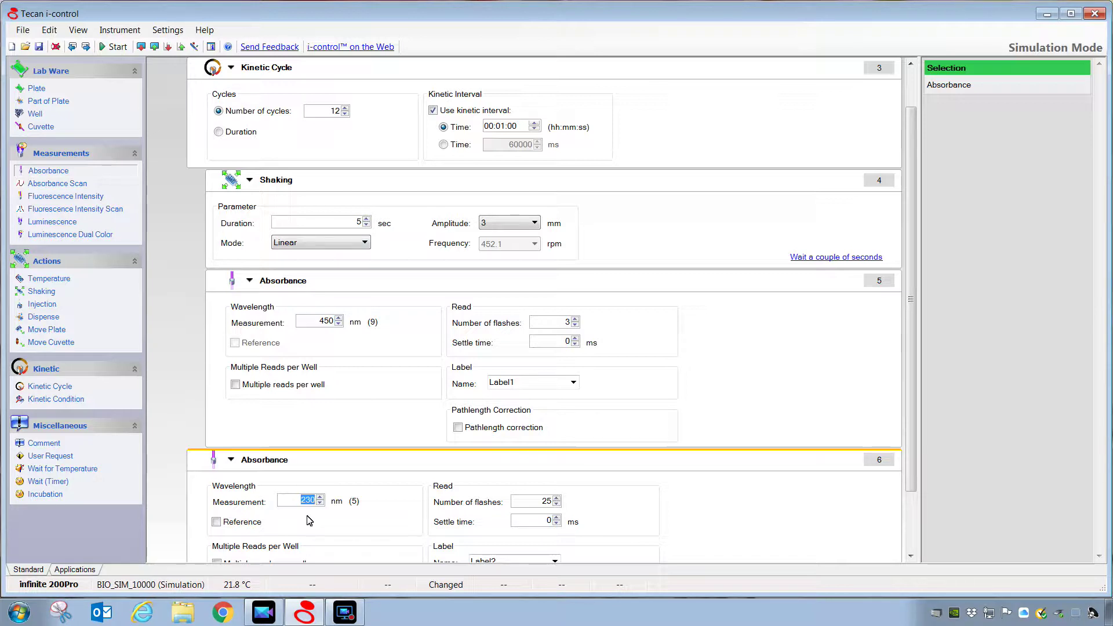
right_click(364, 461)
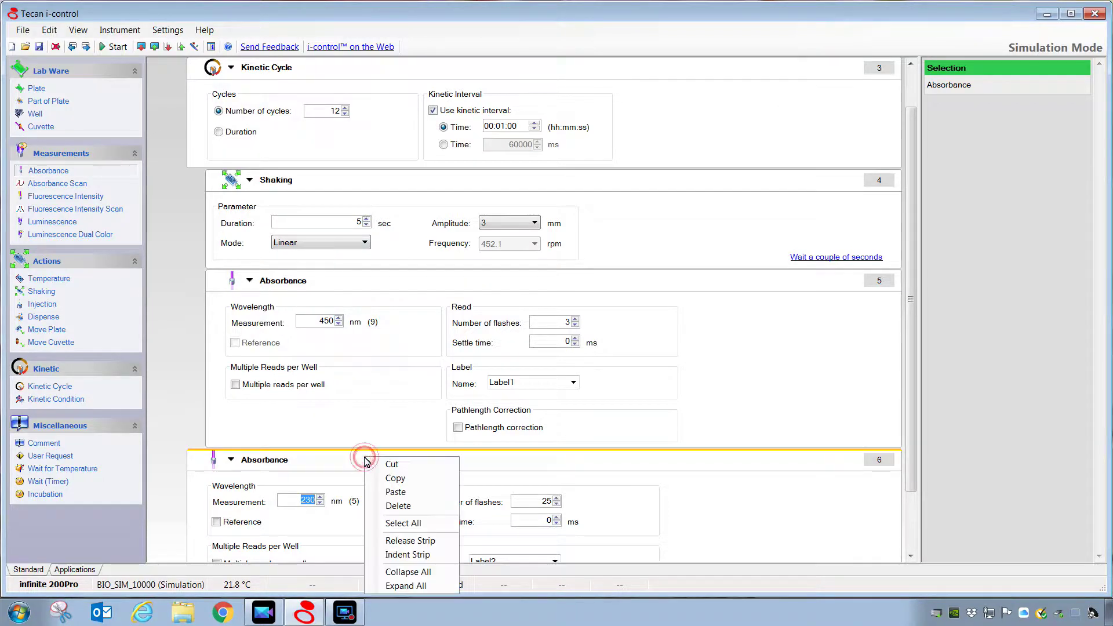
click(388, 507)
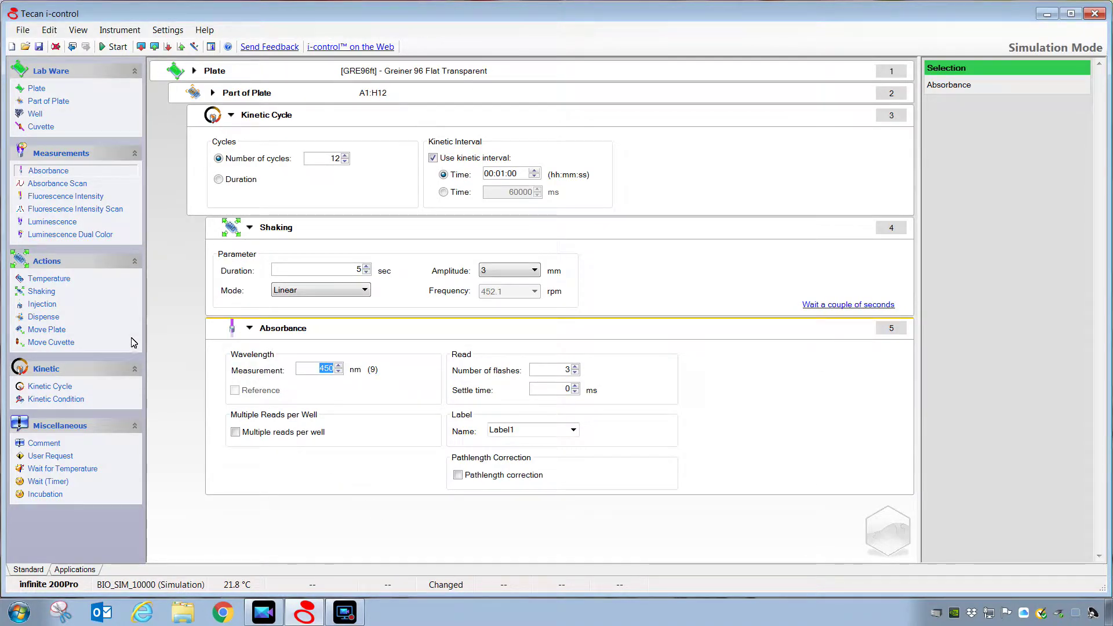
Place a Move Plate (Out) step below Absorbance and release it from the kinetic loop.
drag(64, 334, 209, 509)
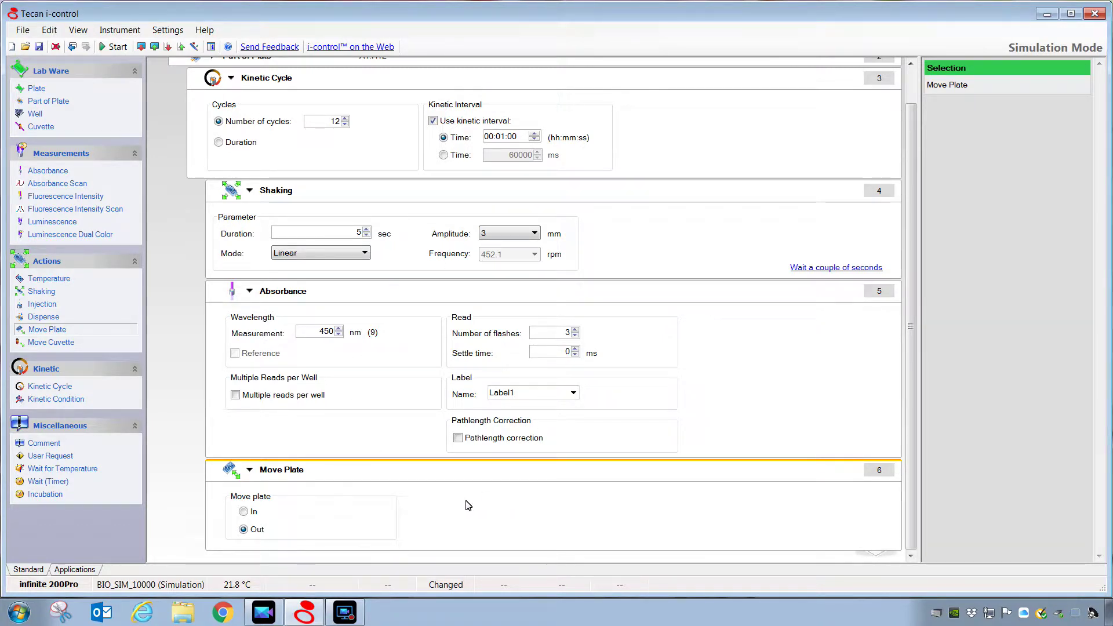
right_click(435, 478)
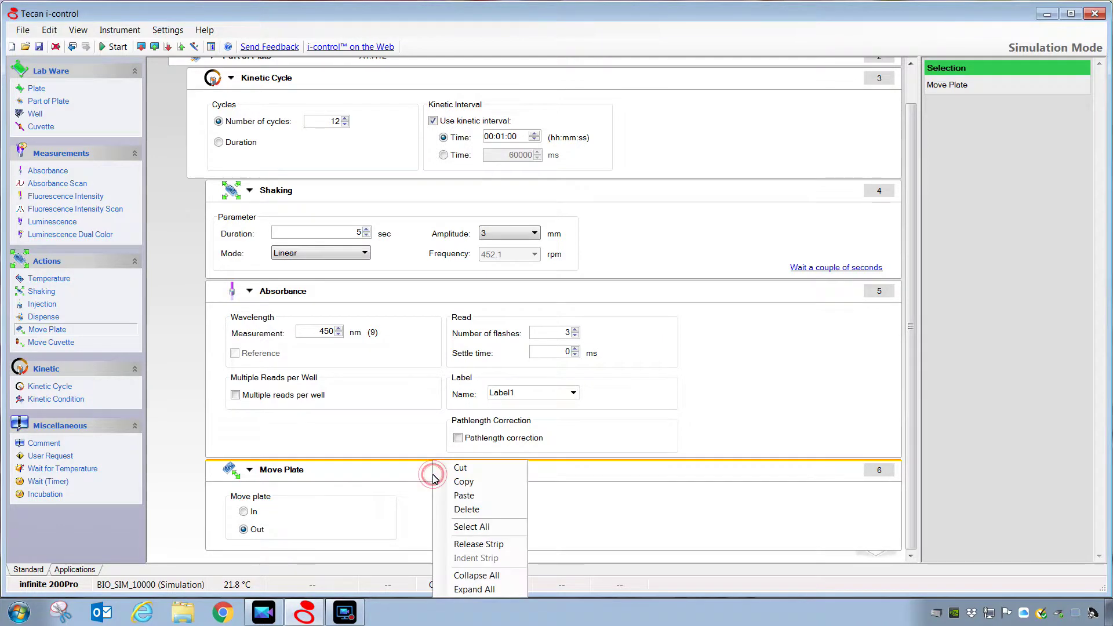
click(472, 544)
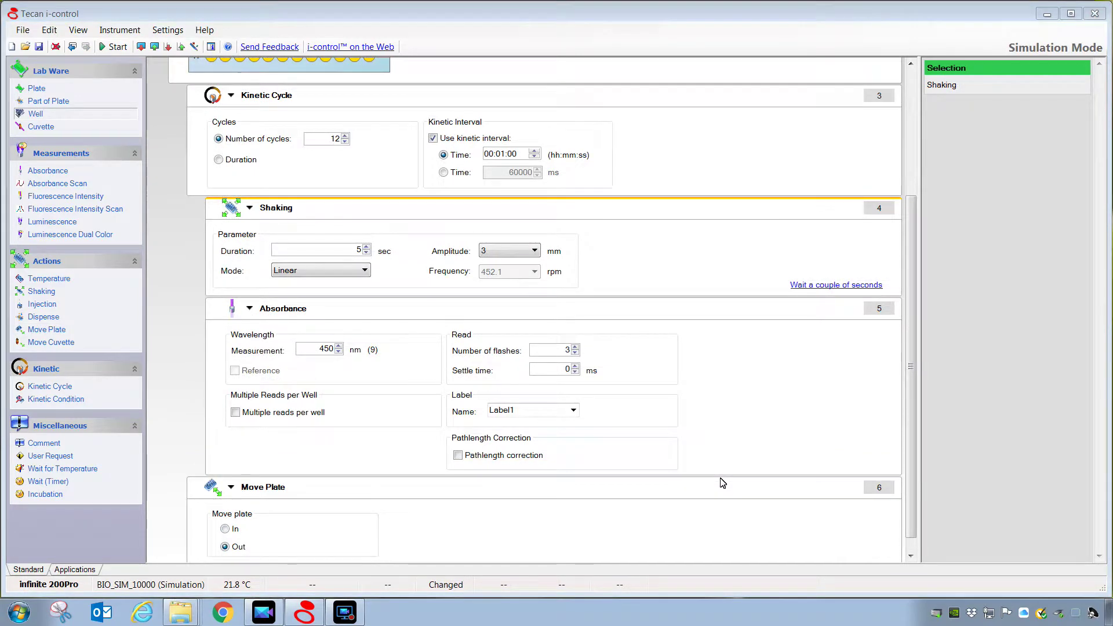
Set kinetic result rotation to Row-wise under Settings > Result Presentation.
click(169, 33)
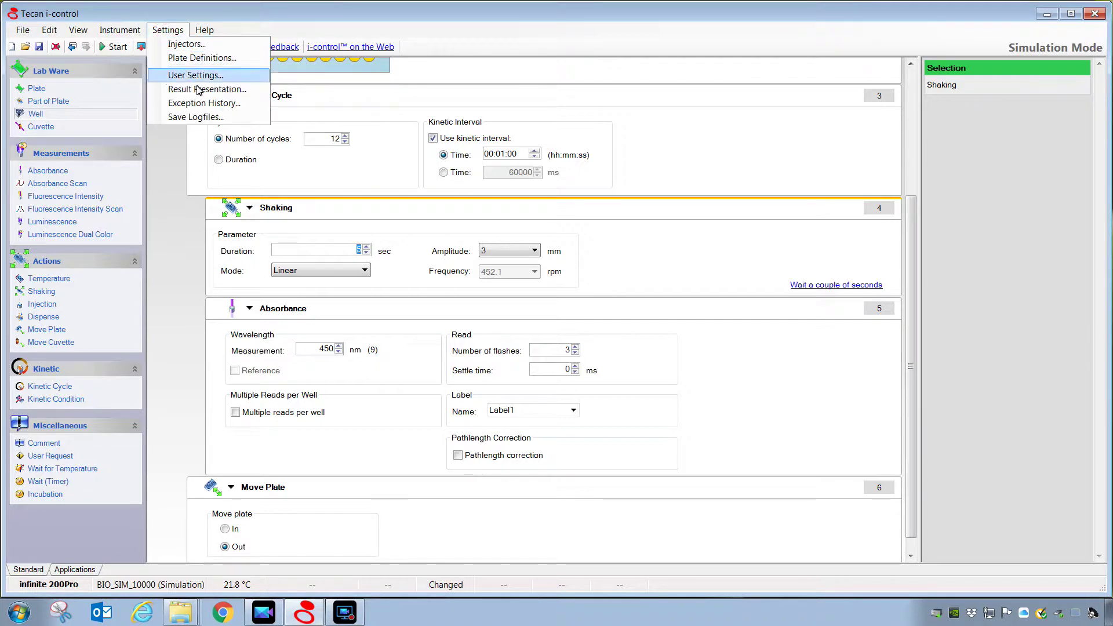
click(202, 94)
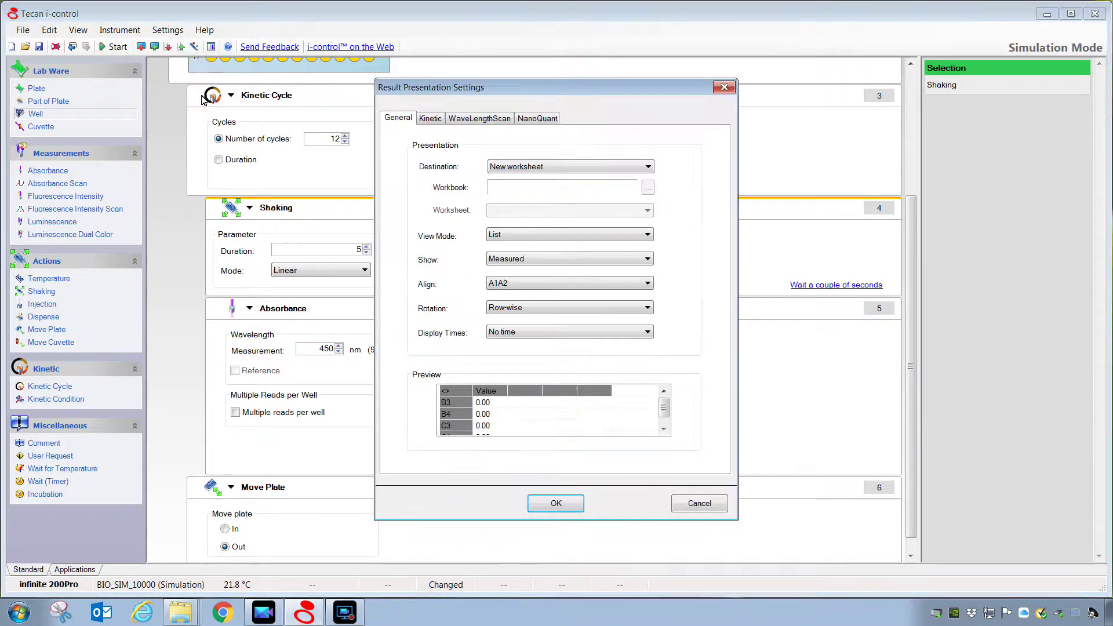
click(431, 122)
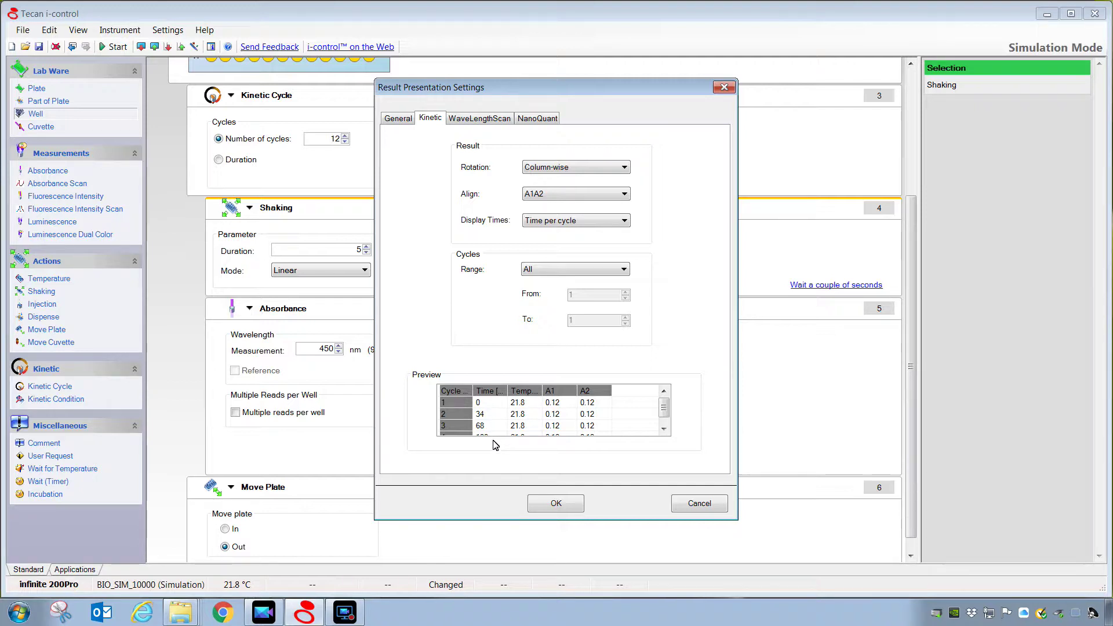
click(557, 174)
click(556, 184)
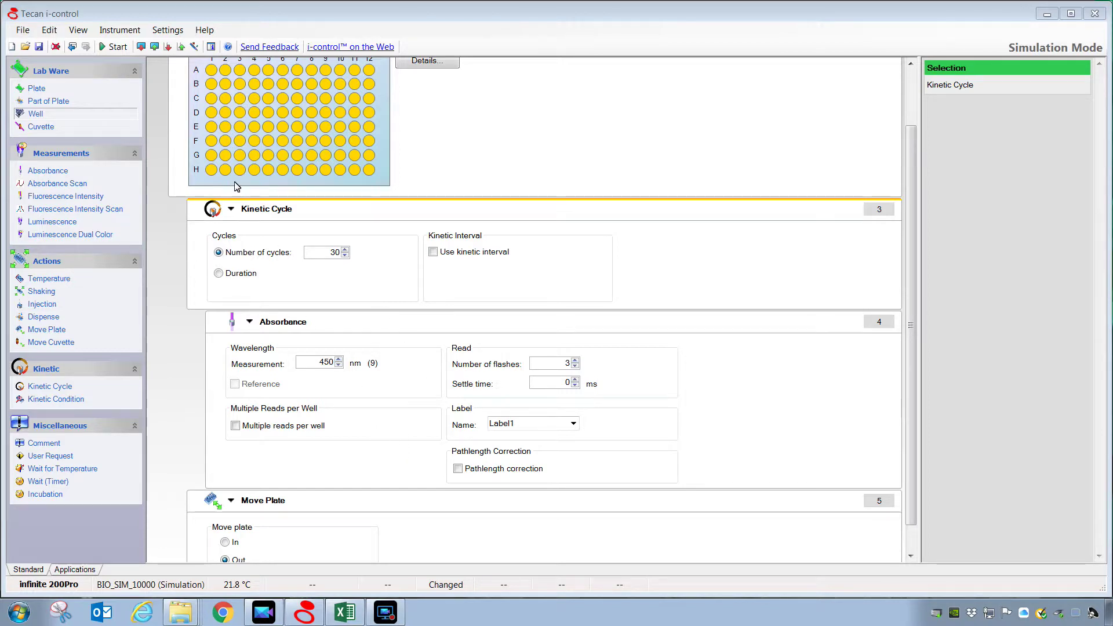
Start the simulated run and expand the progress window to show plate details.
click(113, 47)
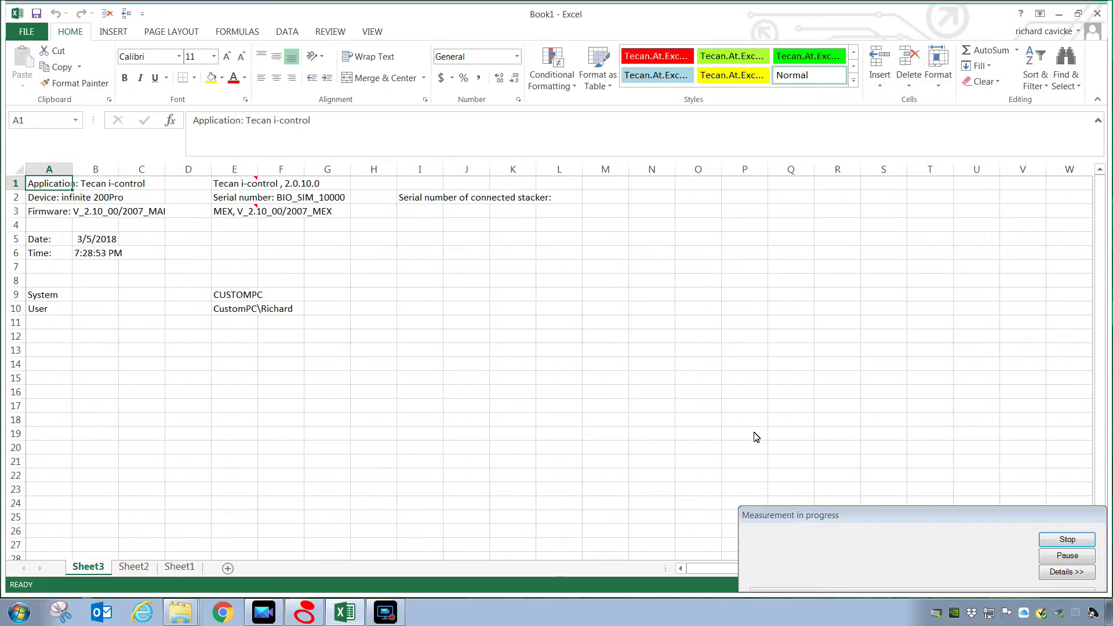
scroll(765, 450, down, 10)
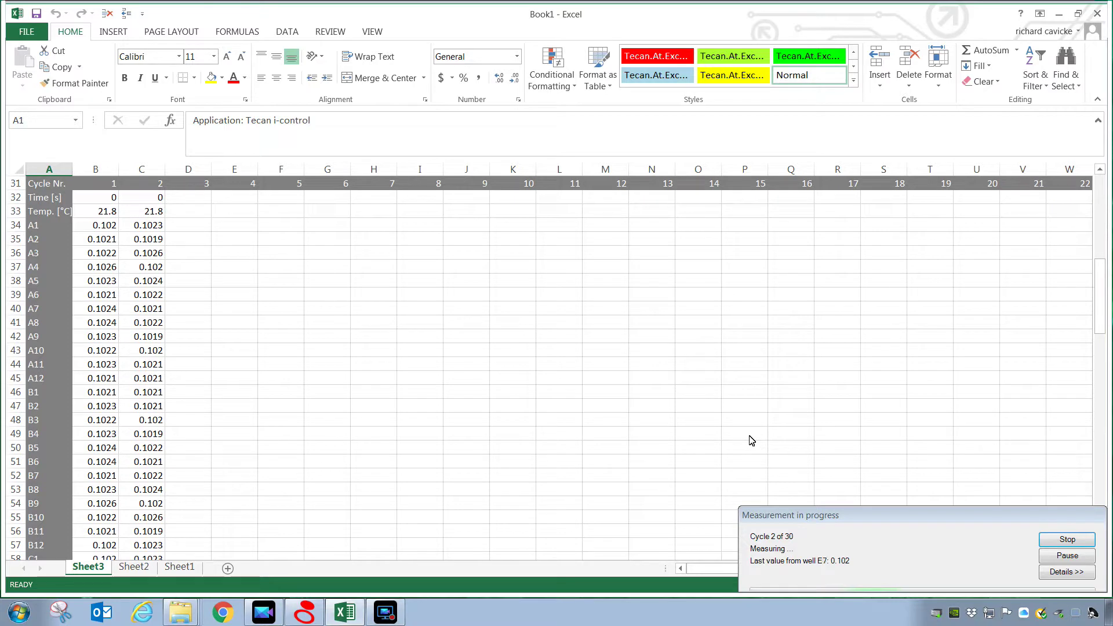
click(1065, 571)
drag(915, 315, 834, 244)
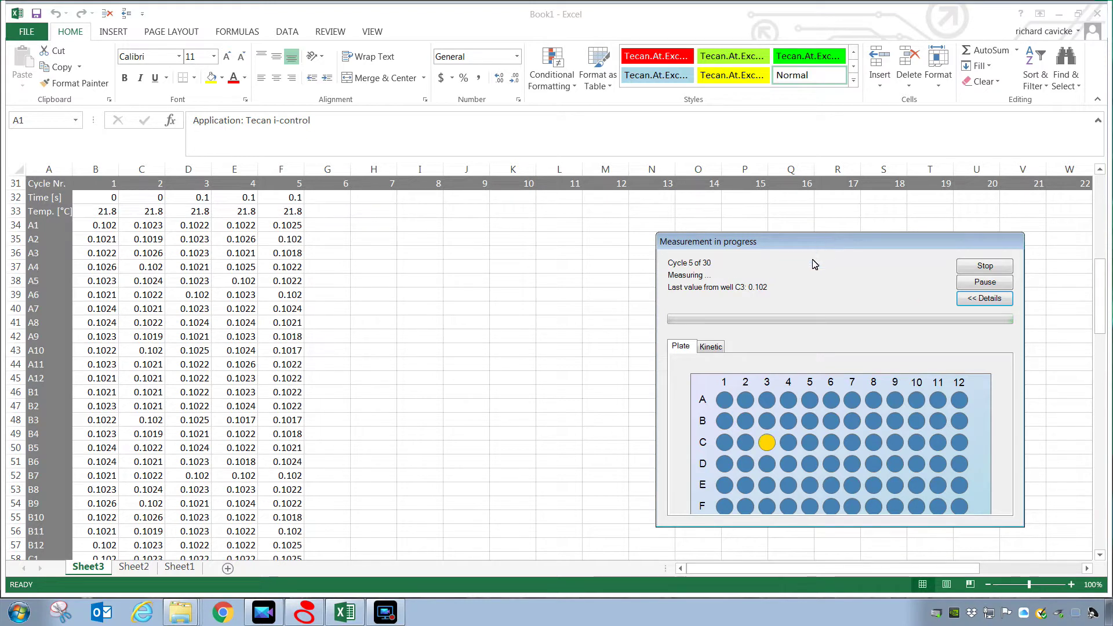
Chart well E1 with Label1 on the Kinetic tab while the 30-cycle run finishes.
click(716, 350)
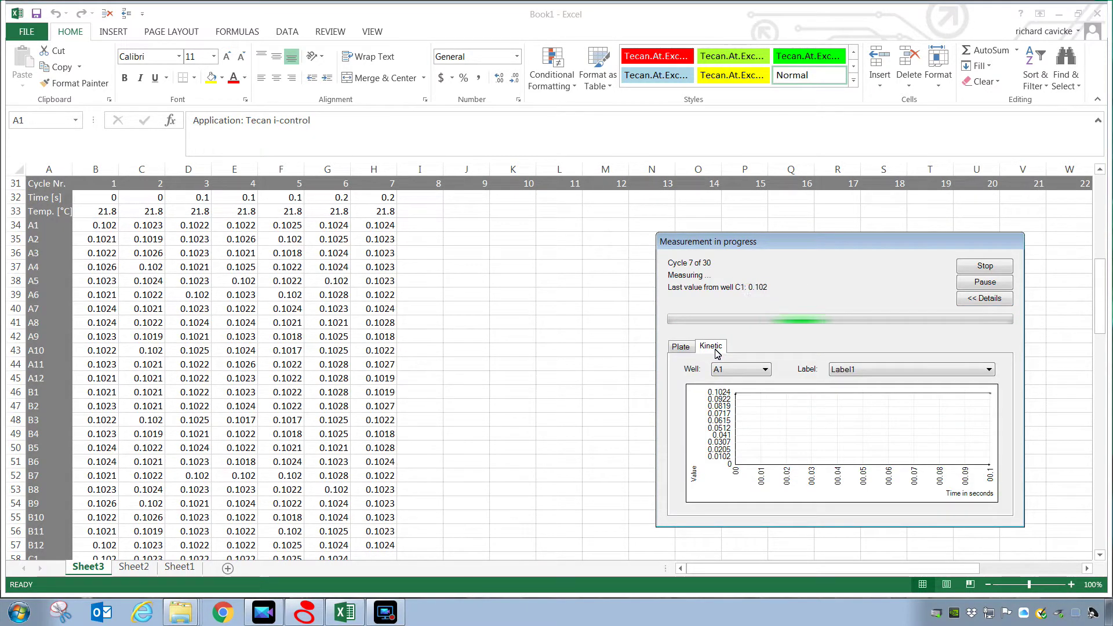
click(734, 371)
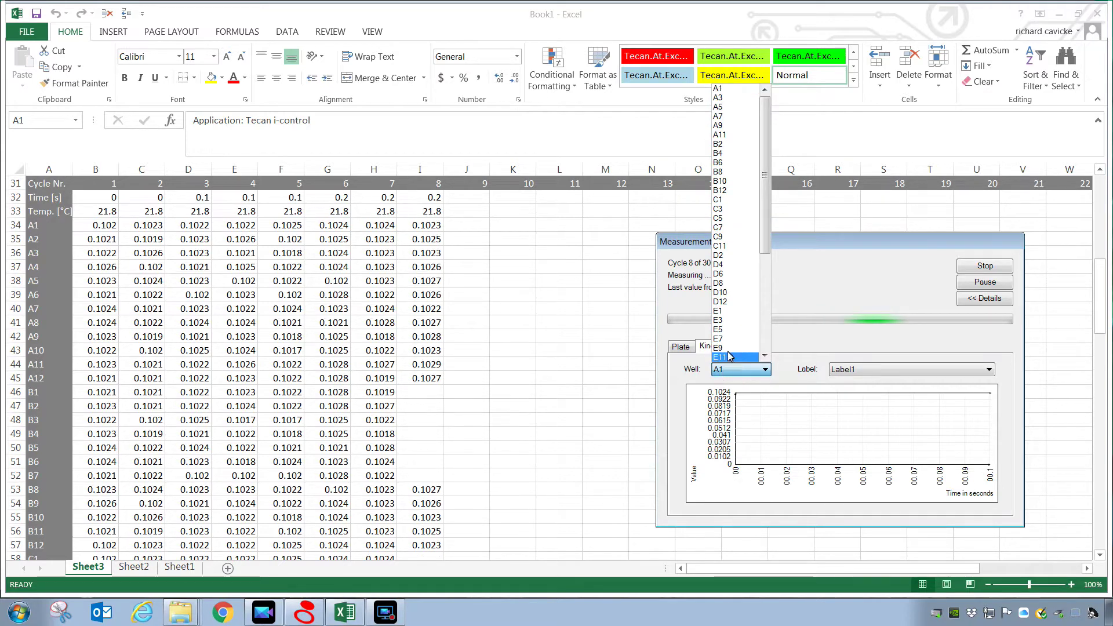
click(719, 311)
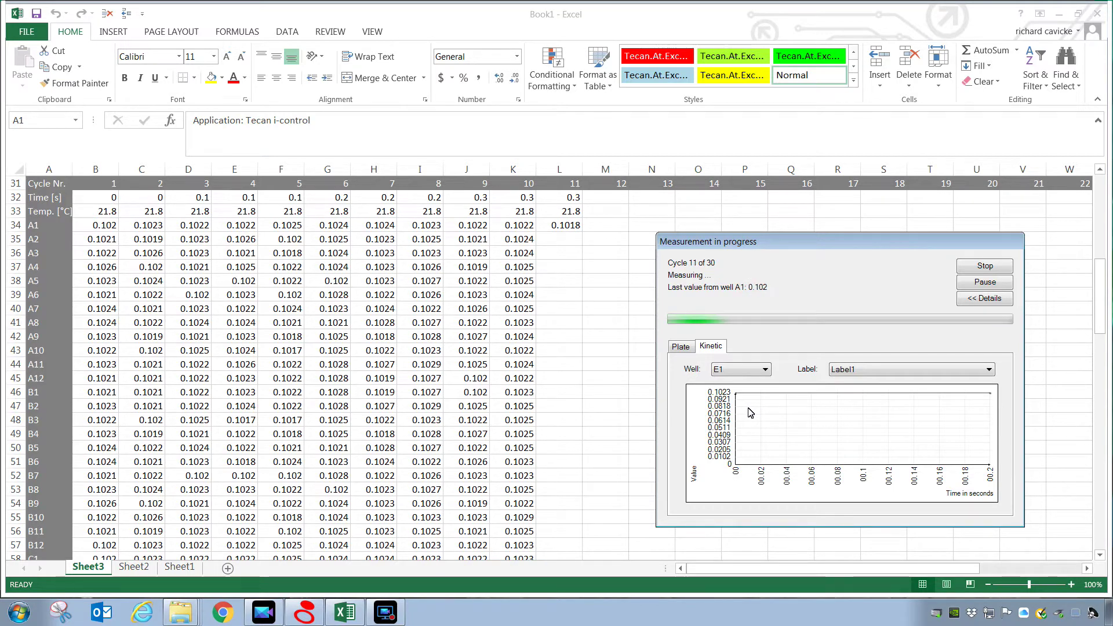
click(849, 371)
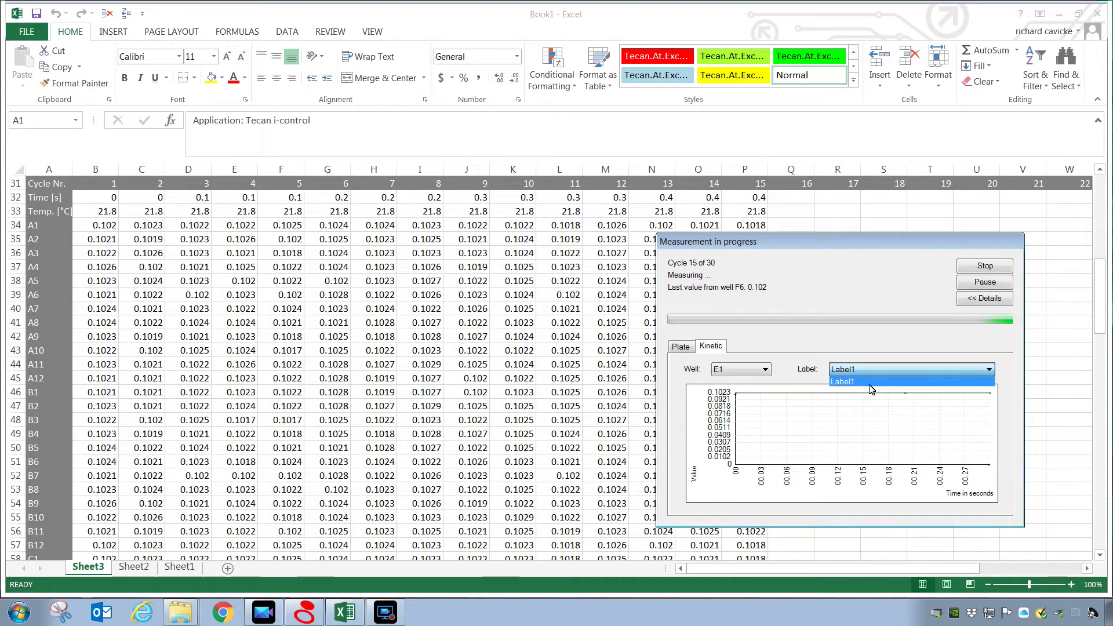
click(869, 382)
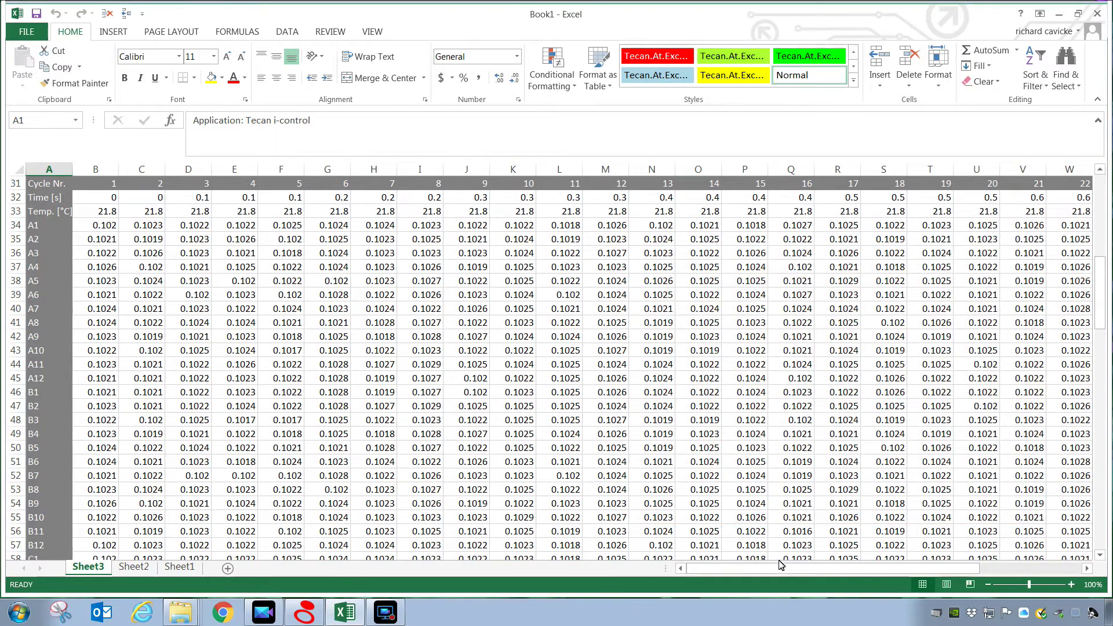
drag(776, 568, 689, 578)
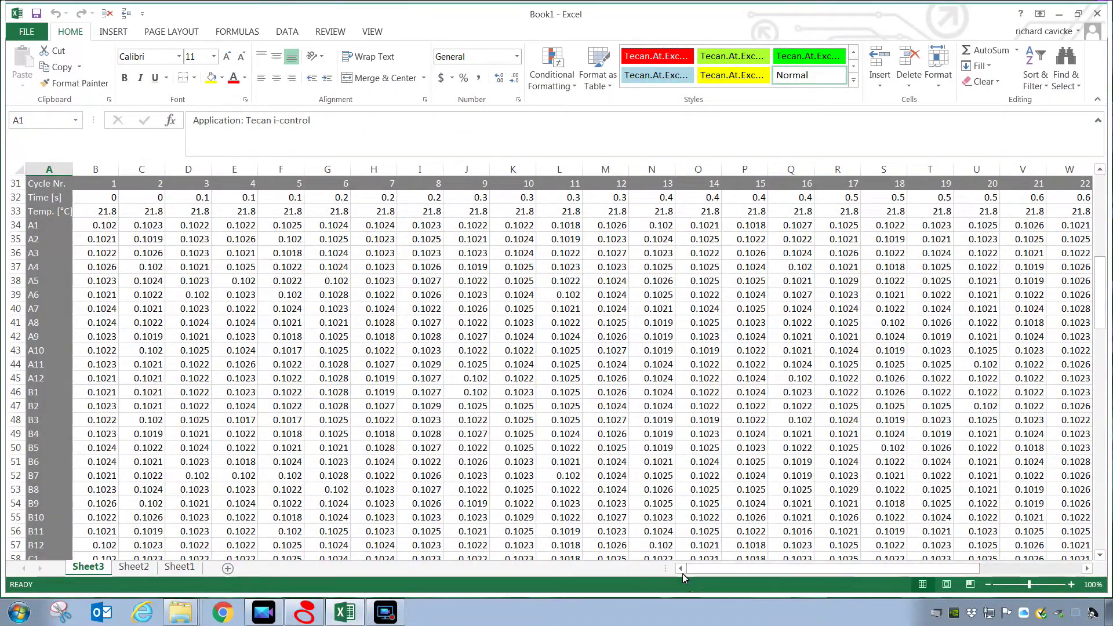